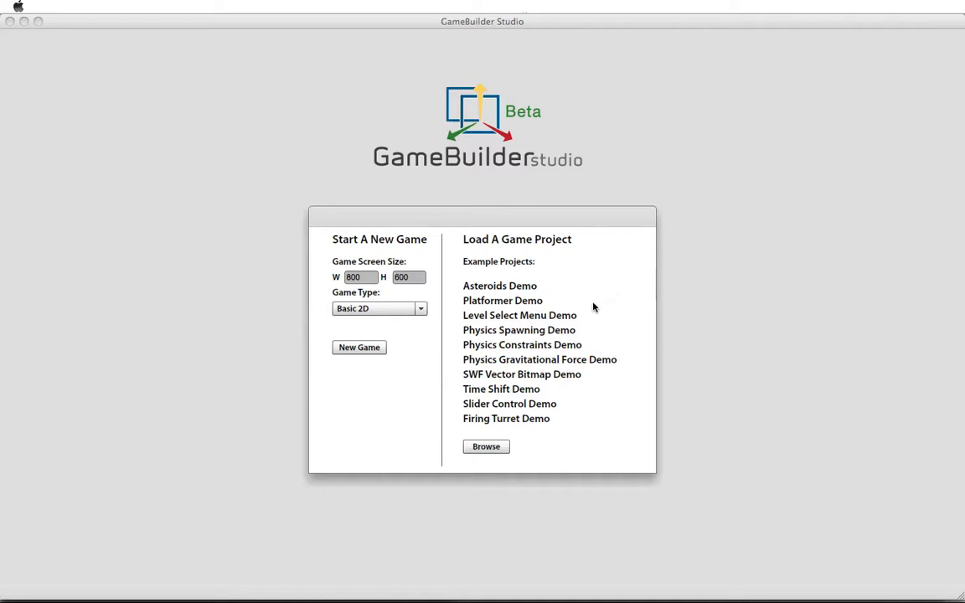
Step: Load the Level Select Menu Demo project and select the first level button in the upper row
click(549, 318)
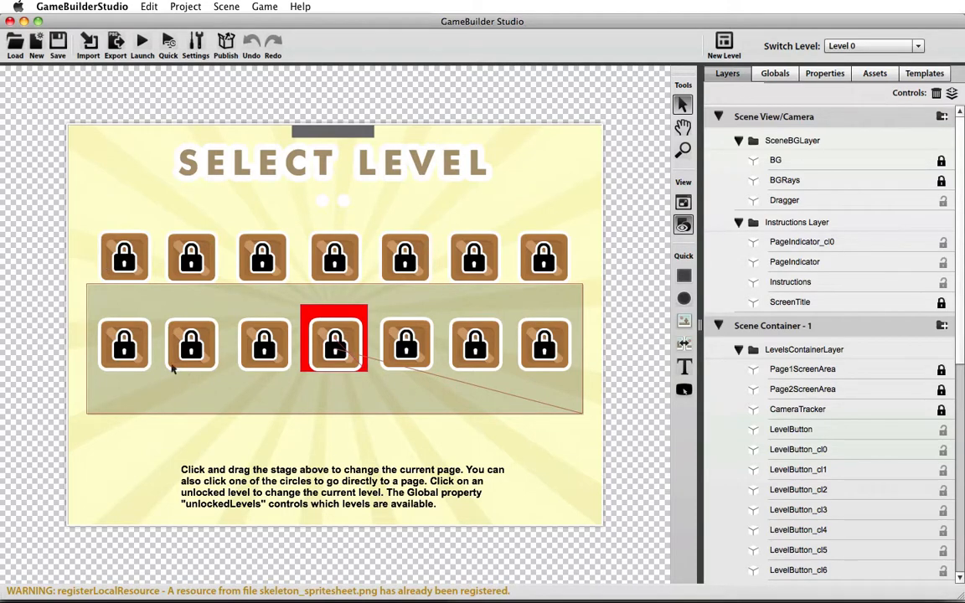
click(126, 256)
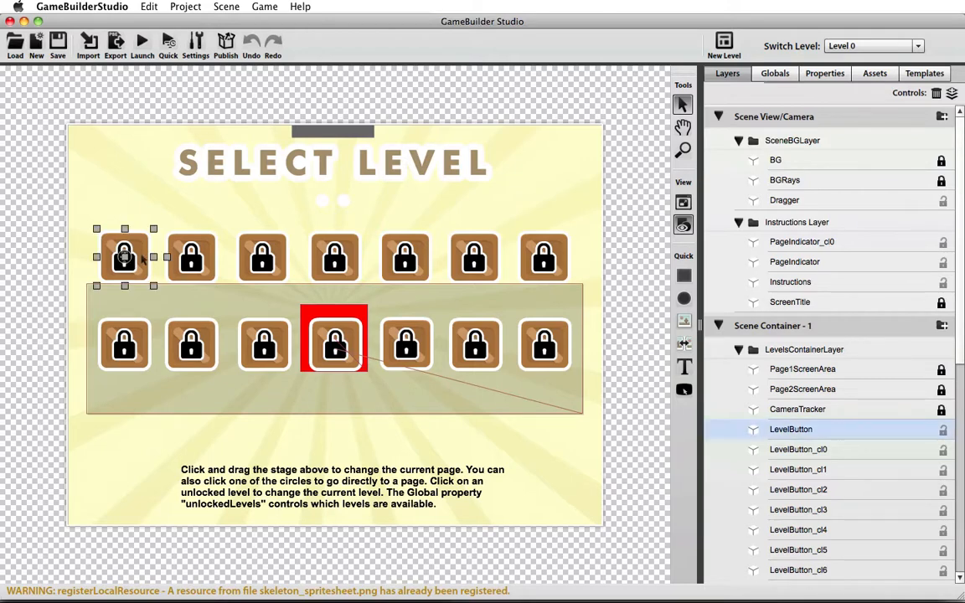
click(204, 264)
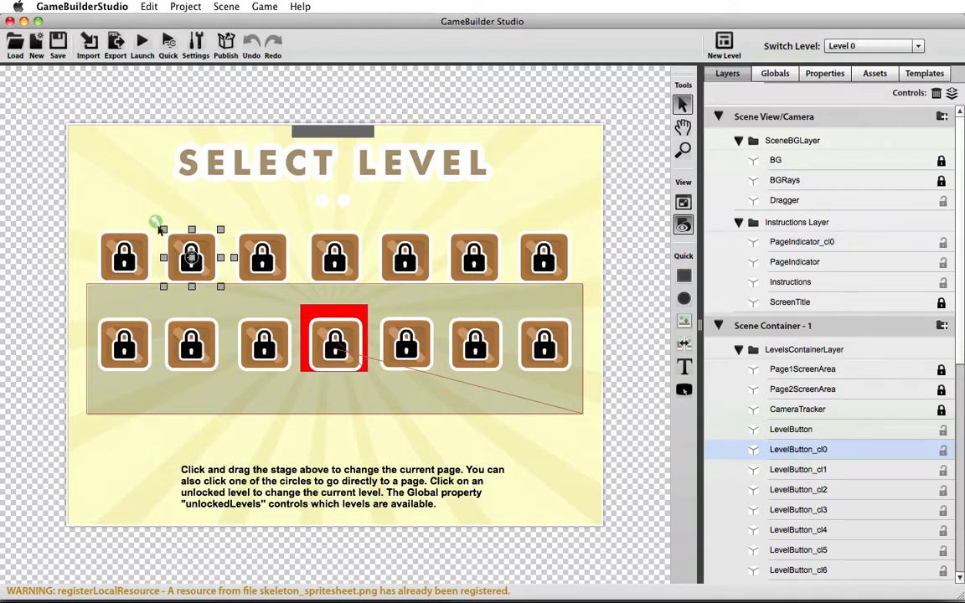
click(153, 228)
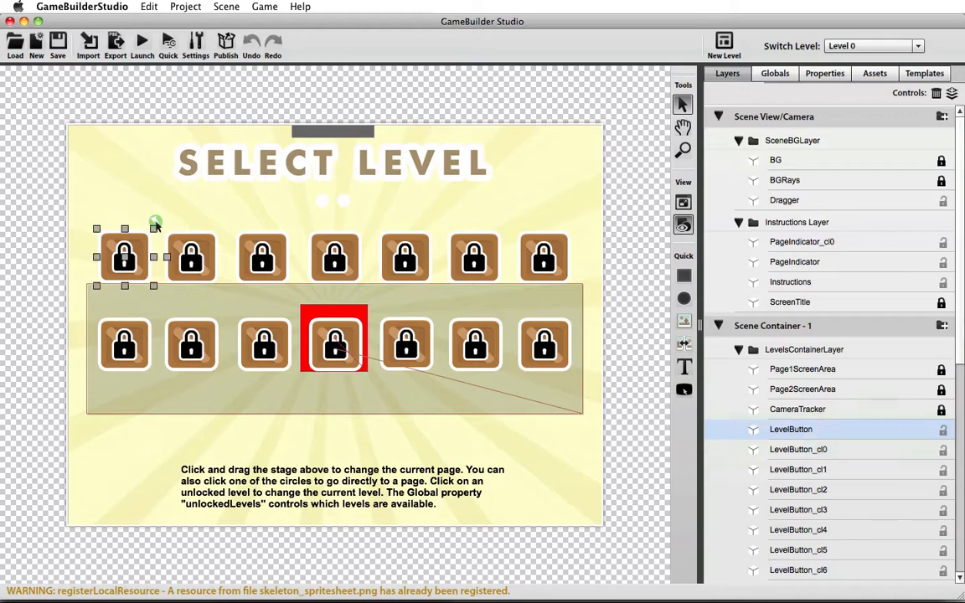
Step: Examine the full list of components on the first level button
click(823, 74)
scroll(808, 201, down, 2)
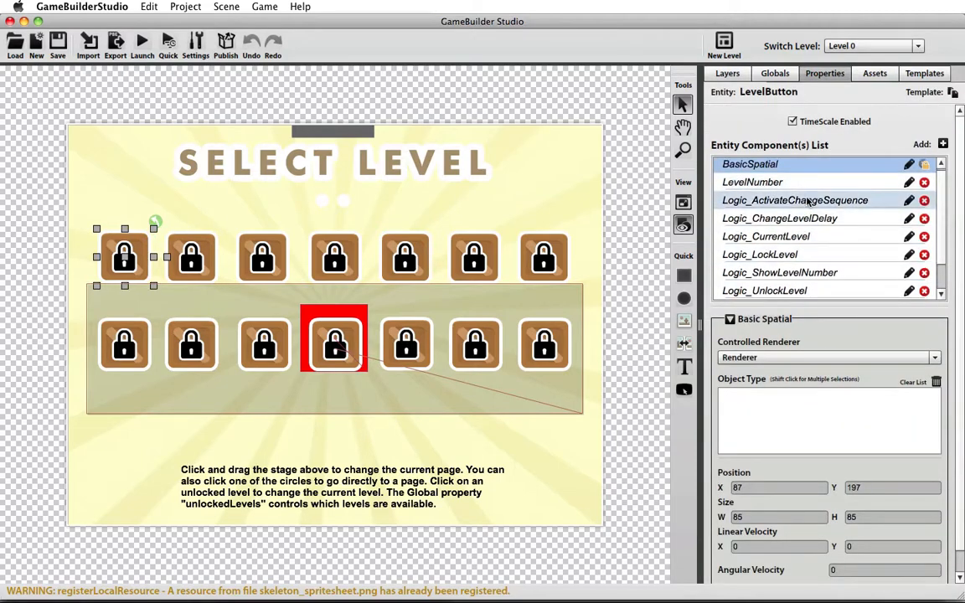
scroll(808, 201, up, 2)
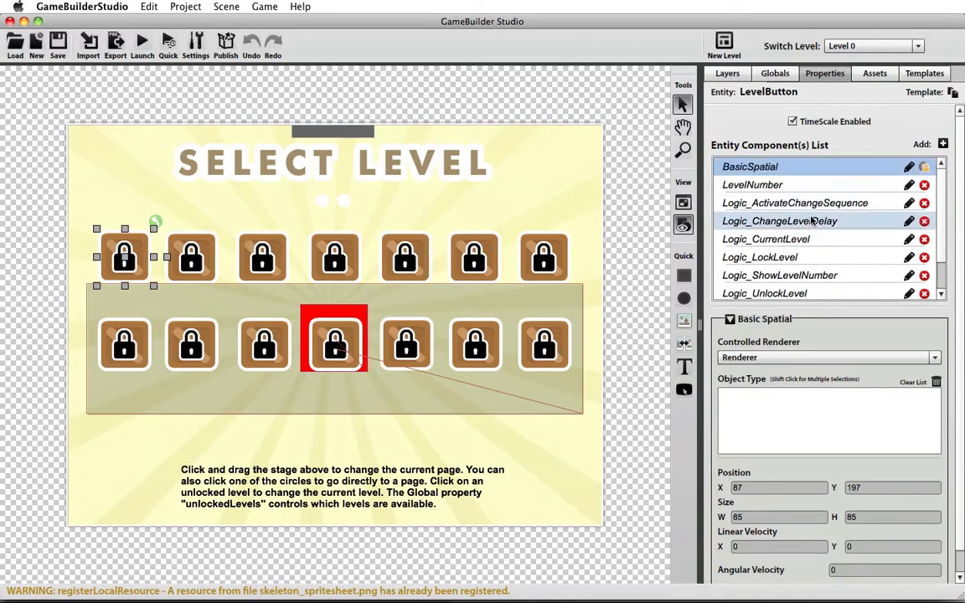
scroll(813, 222, down, 2)
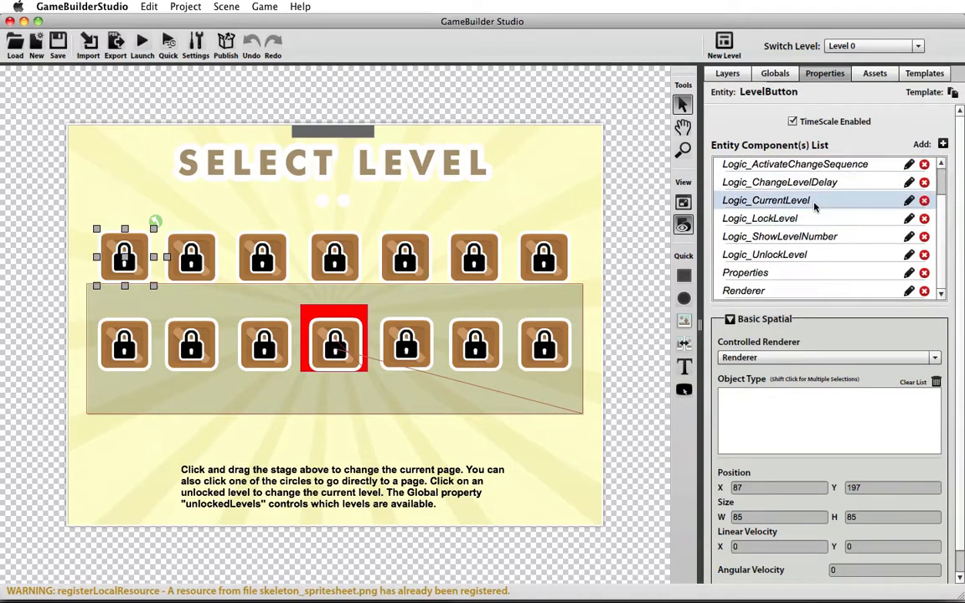
scroll(815, 205, up, 2)
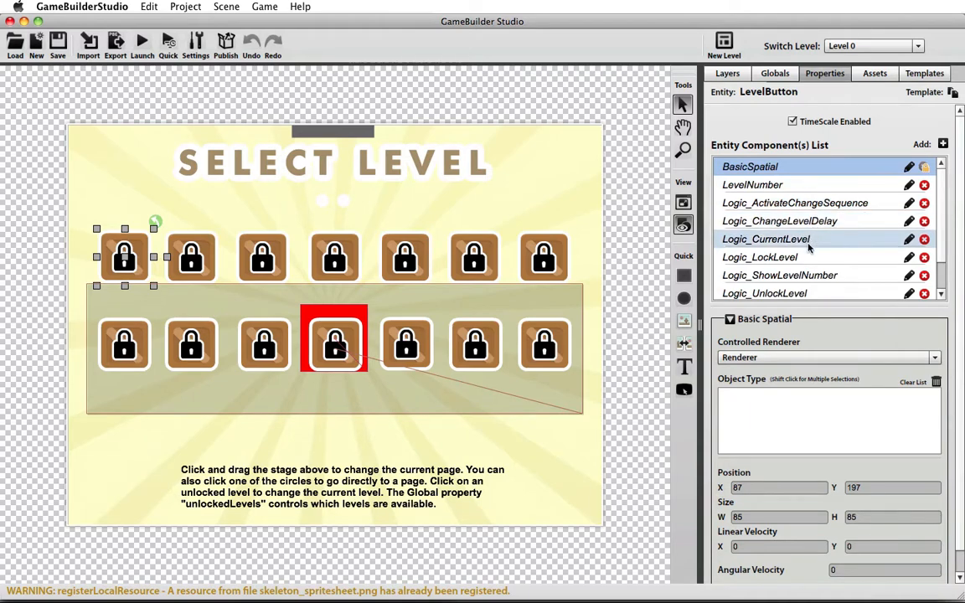
scroll(809, 243, down, 2)
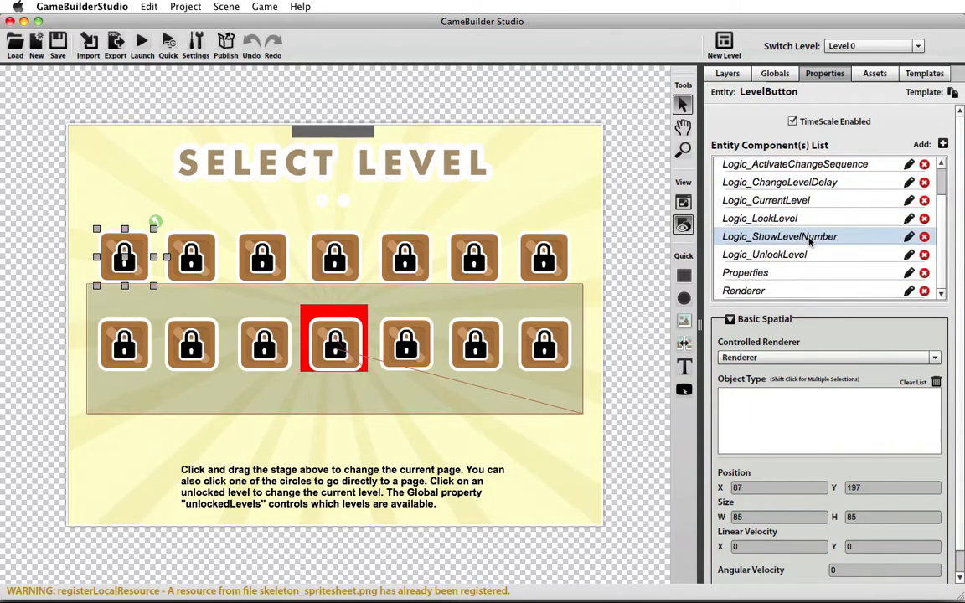
scroll(809, 241, up, 2)
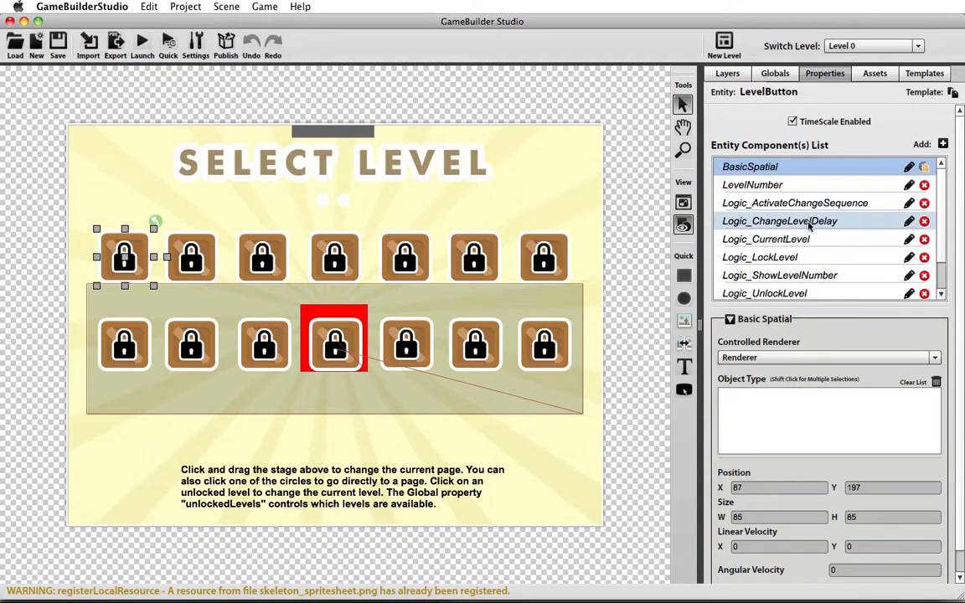
scroll(809, 238, down, 2)
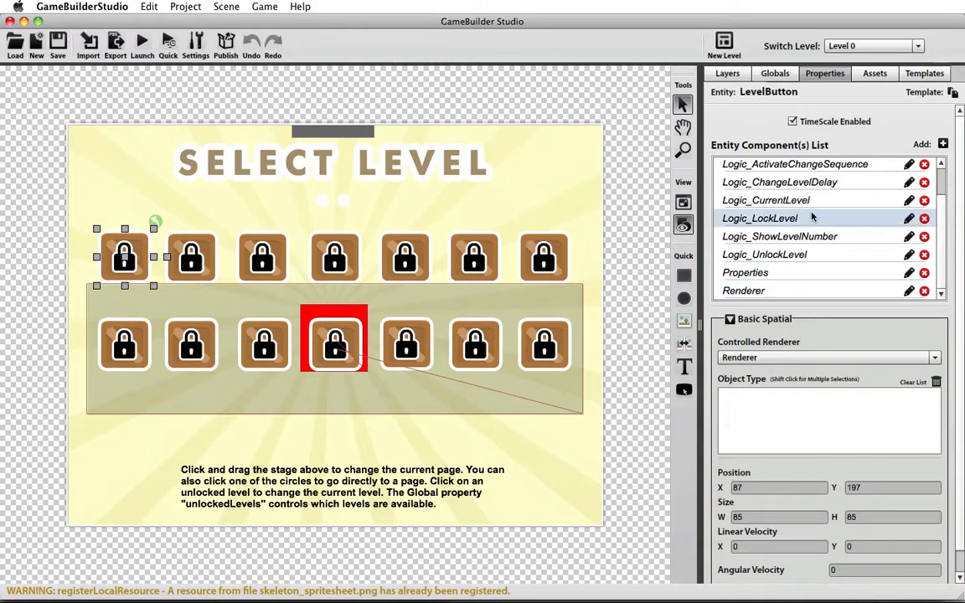
Step: Display the data values in the first level button's Properties component
click(789, 275)
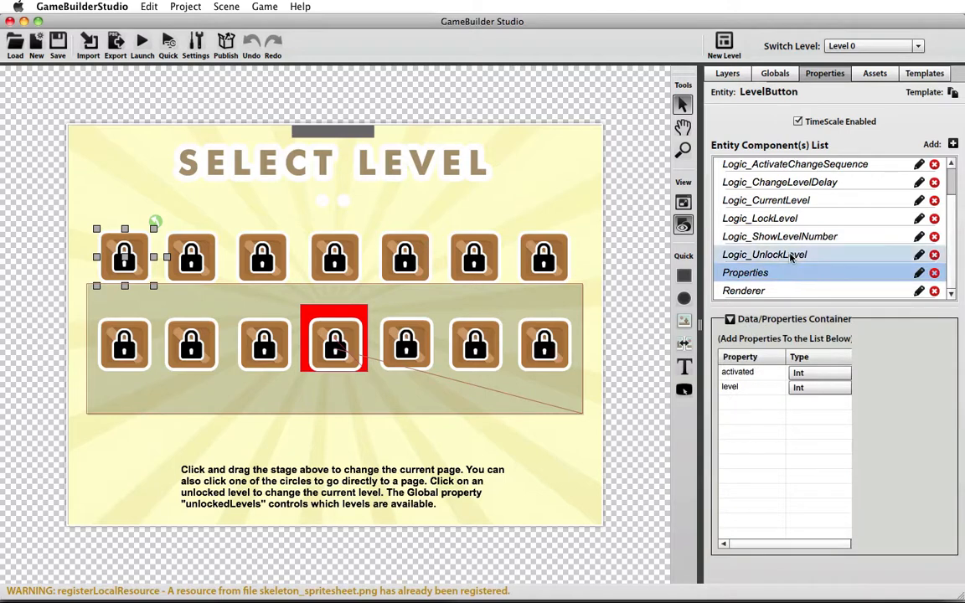
click(796, 255)
click(780, 272)
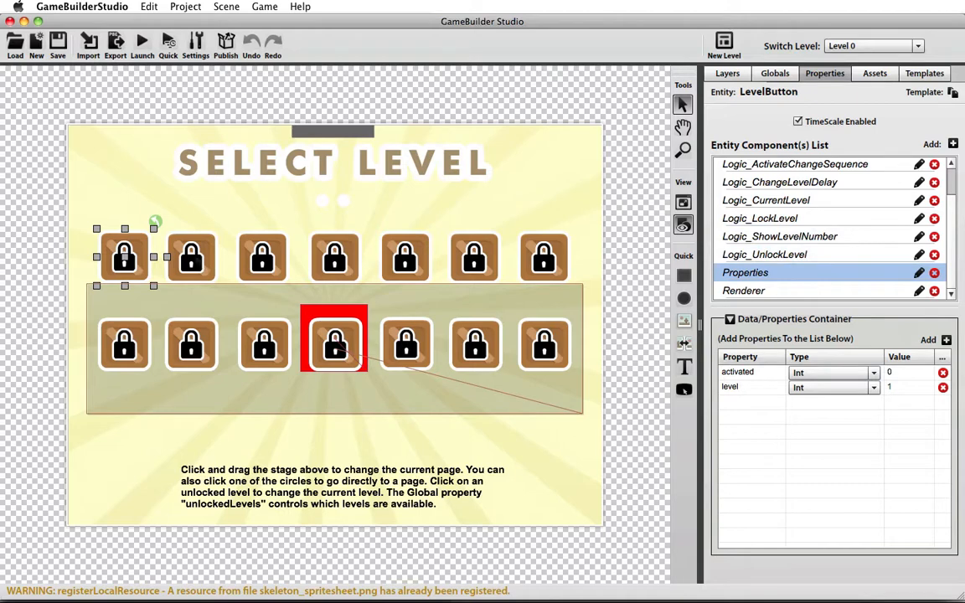
Step: Select the second level button in the upper row and examine its components and their lock states
click(199, 247)
scroll(879, 206, down, 2)
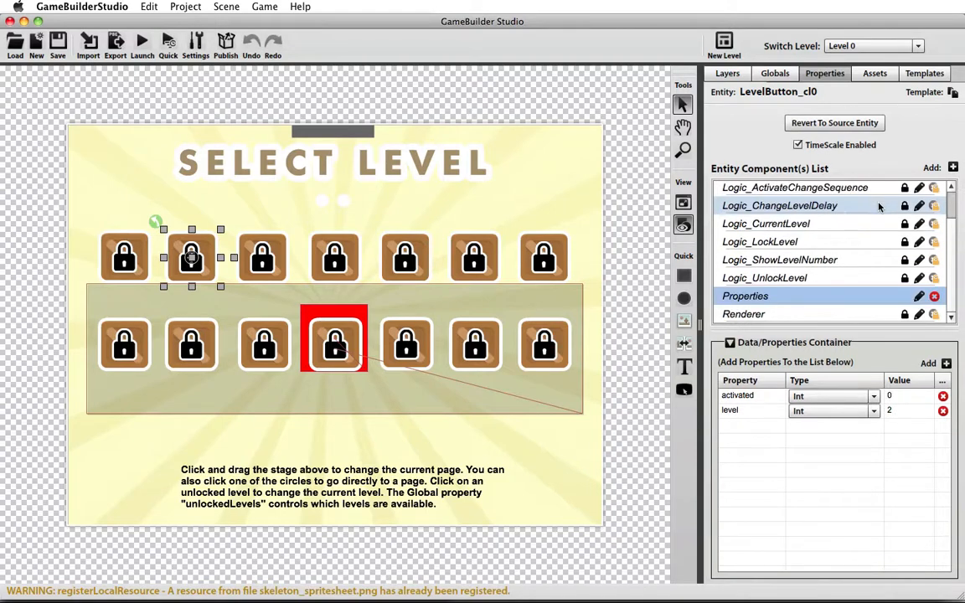
scroll(838, 243, up, 2)
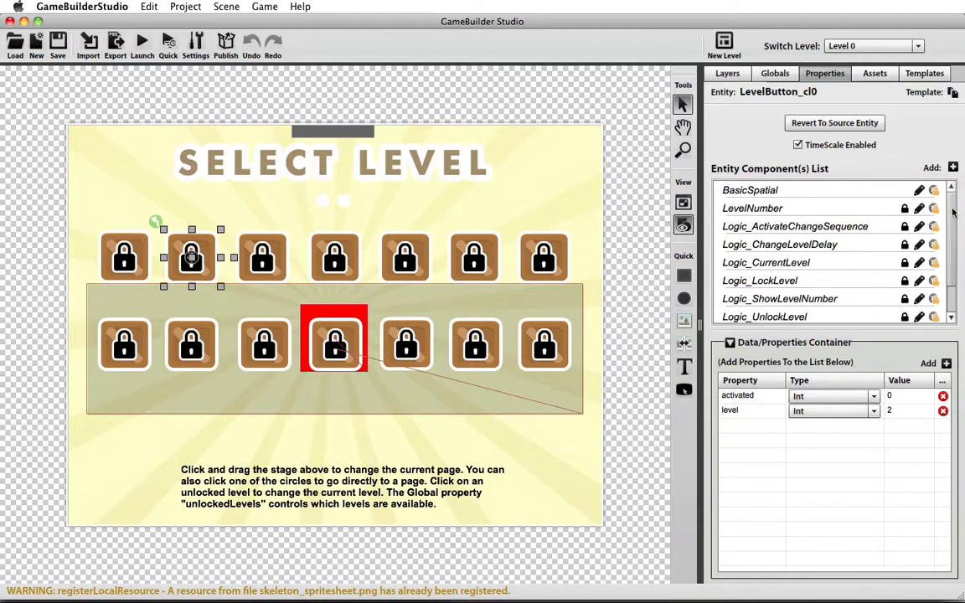
scroll(778, 293, down, 2)
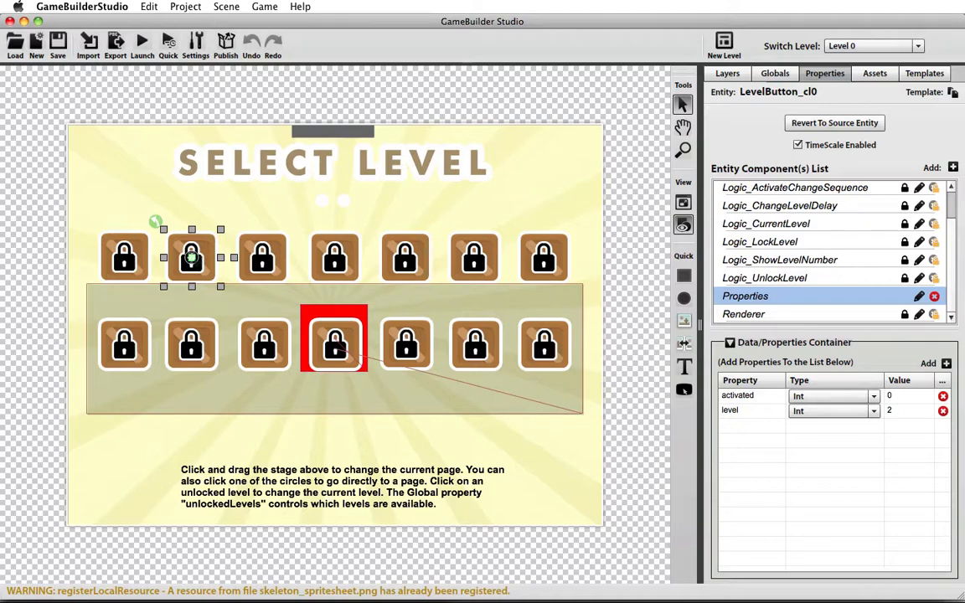
Step: Find the Clone Object command among the scene commands
click(178, 6)
mouse_move(149, 7)
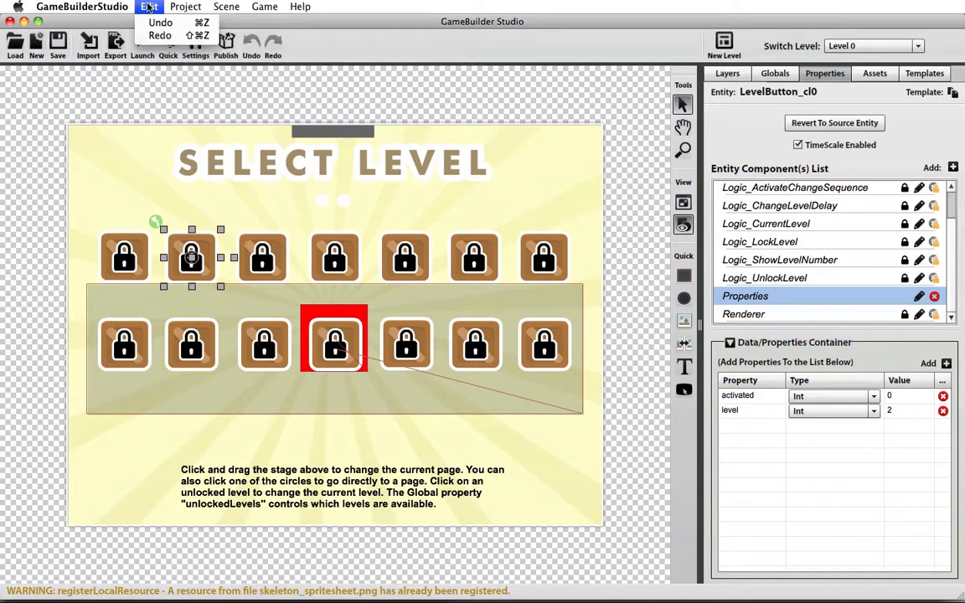
mouse_move(231, 6)
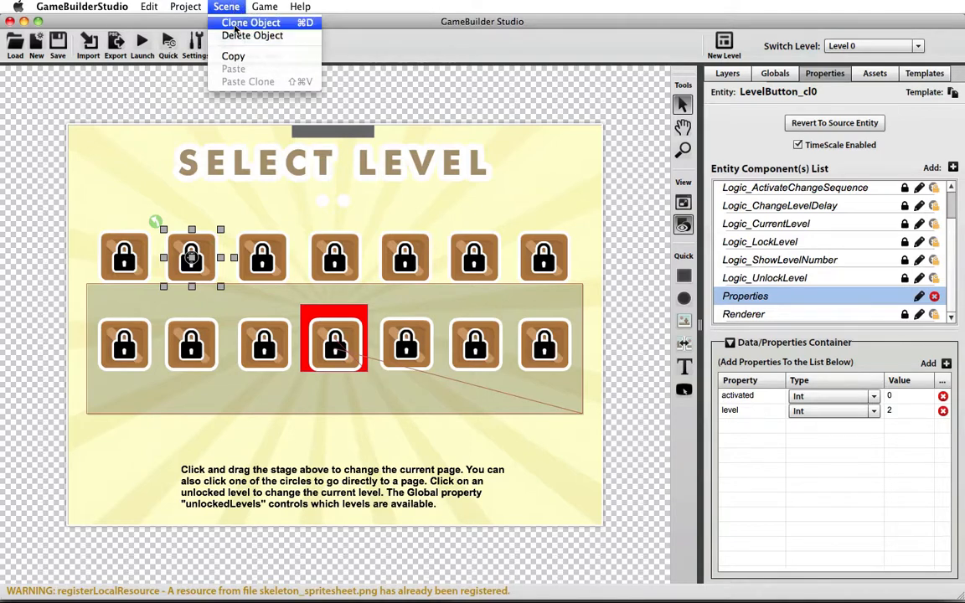
Step: Switch to Level 1 and look through the project and scene commands available there
click(871, 46)
click(871, 46)
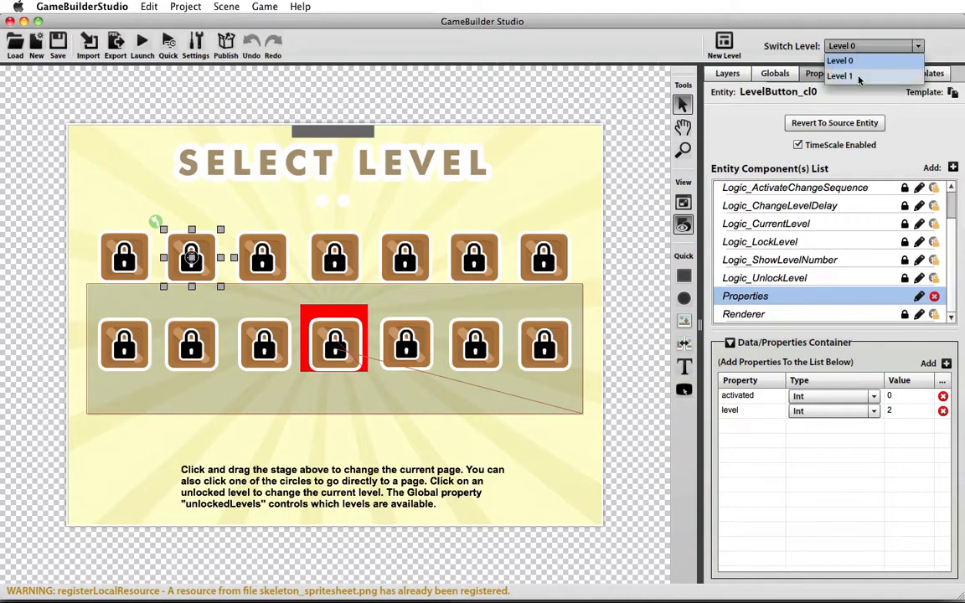
click(854, 73)
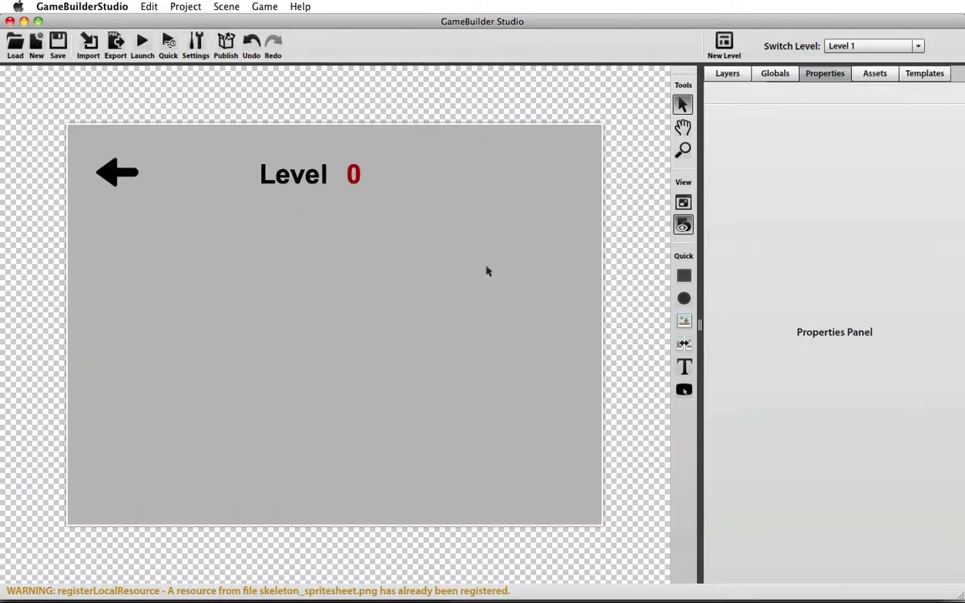
click(158, 5)
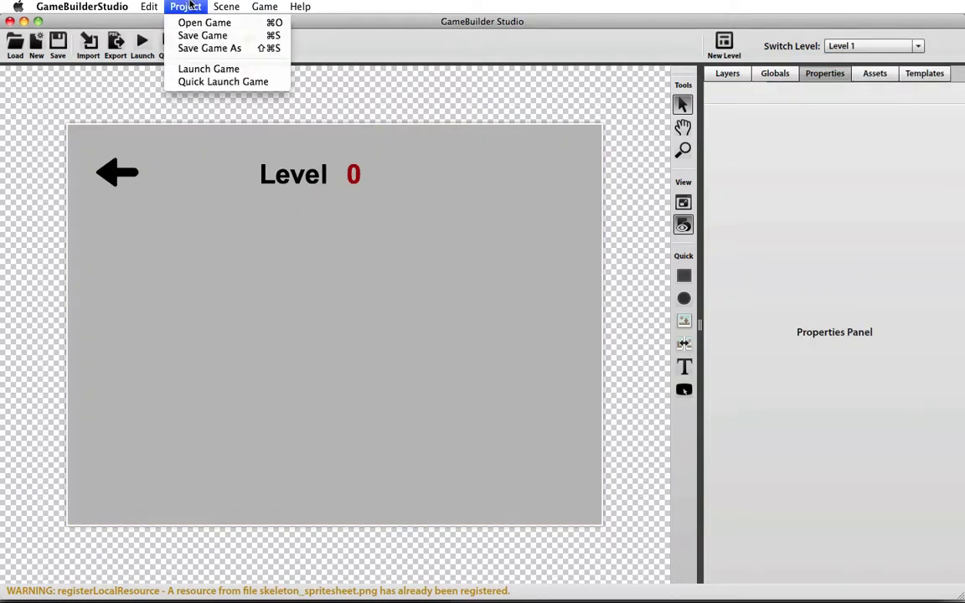
click(232, 4)
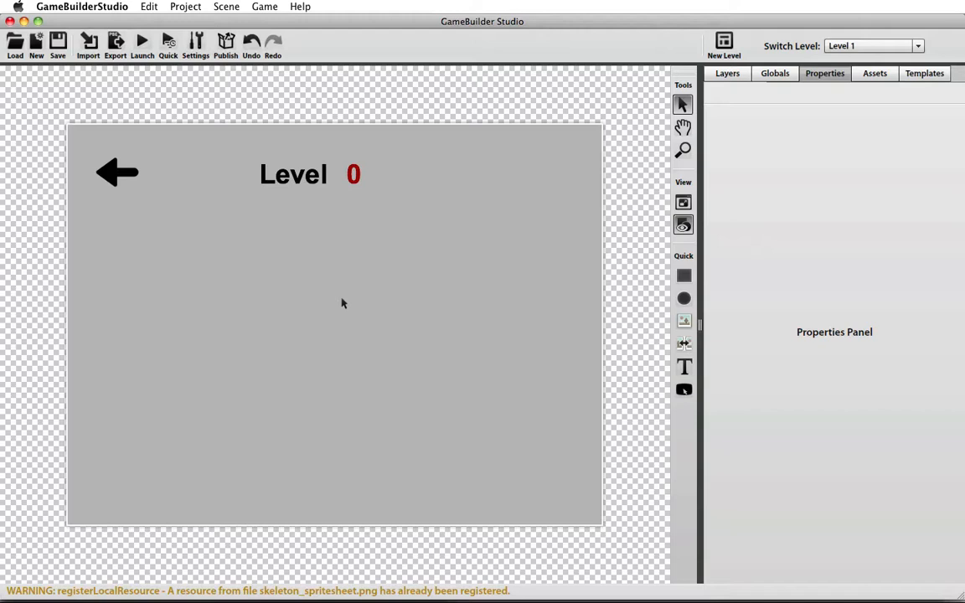
Step: Return to Level 0 and revert the second level button in the upper row to its source entity
click(879, 47)
click(871, 61)
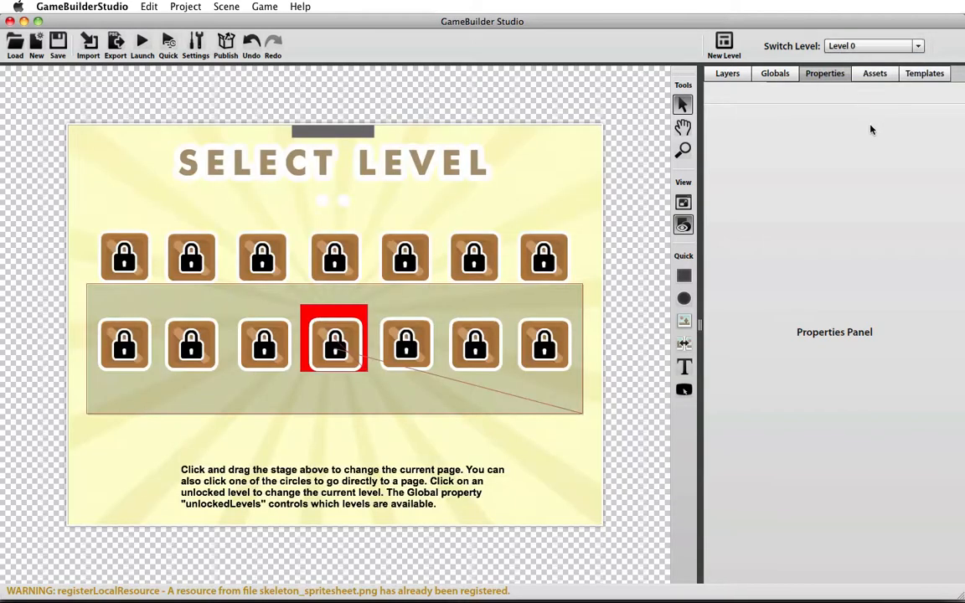
click(209, 256)
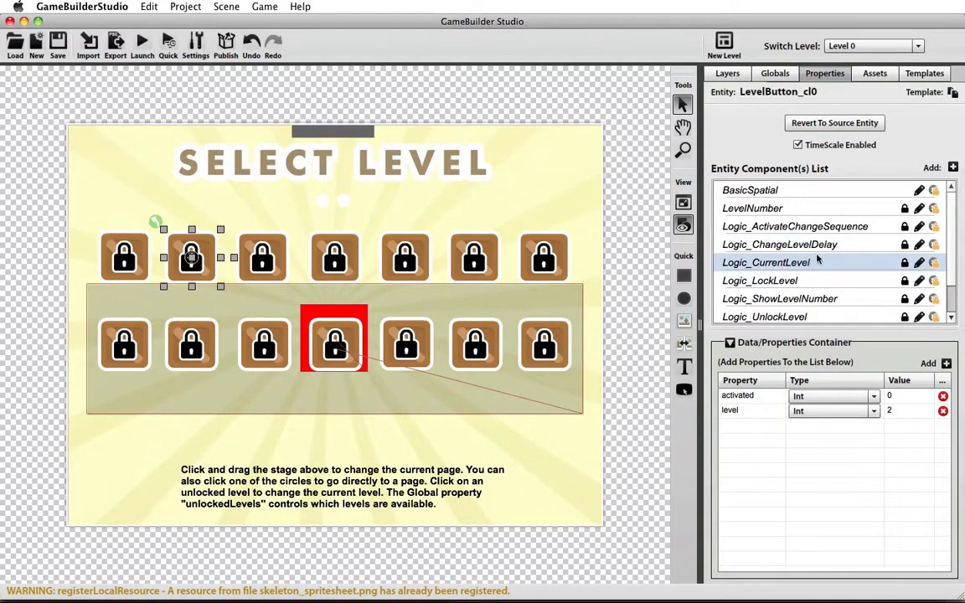
scroll(820, 261, down, 2)
scroll(735, 227, up, 2)
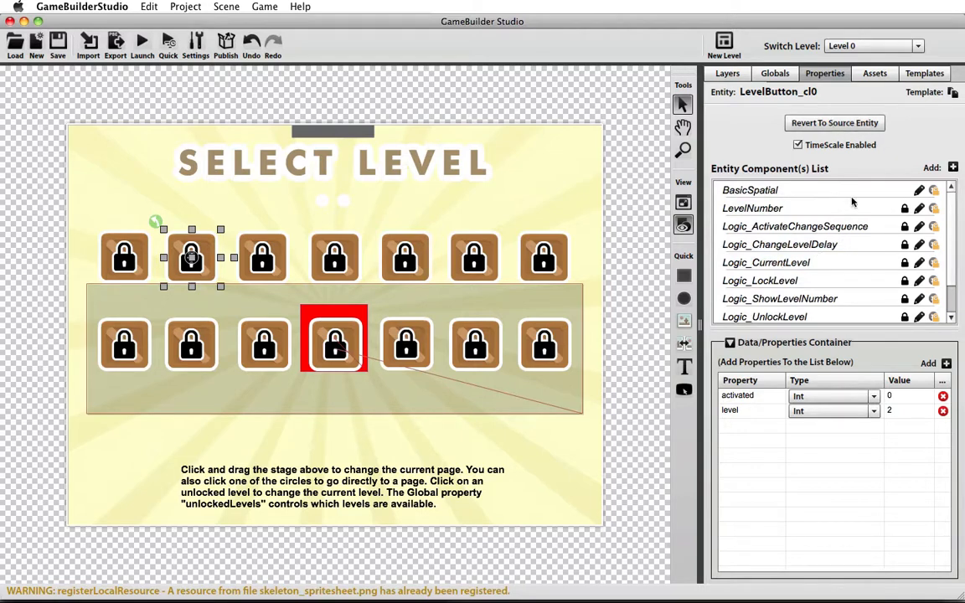
scroll(865, 245, down, 2)
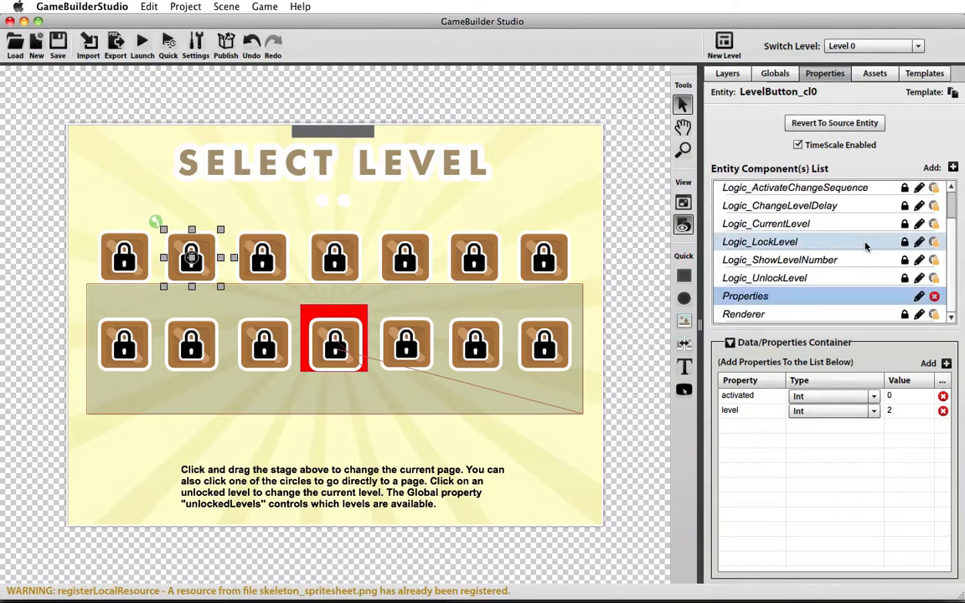
click(874, 124)
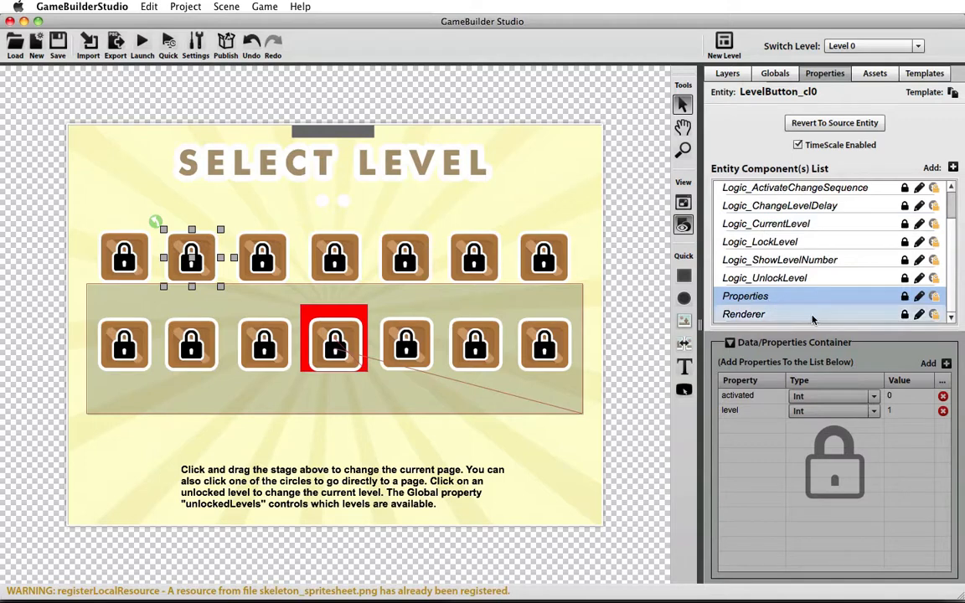
Step: Review all components of the reverted level button and check which ones are locked
scroll(852, 291, up, 2)
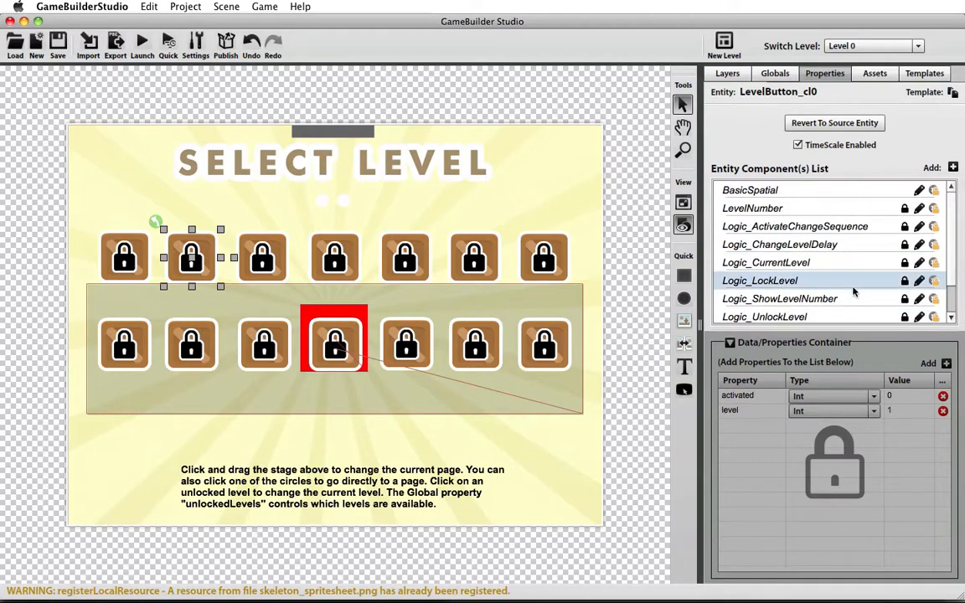
scroll(855, 284, down, 2)
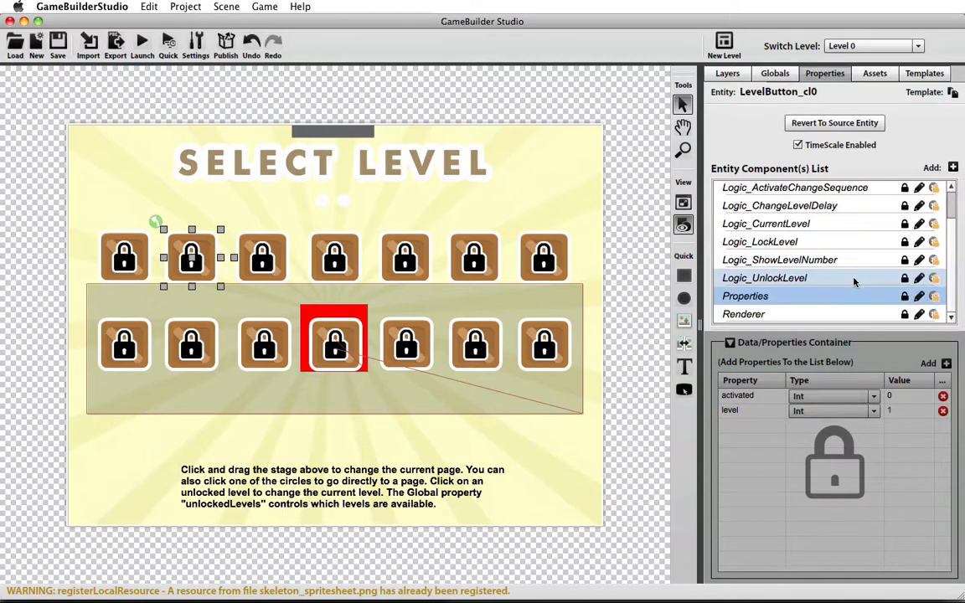
scroll(854, 283, up, 2)
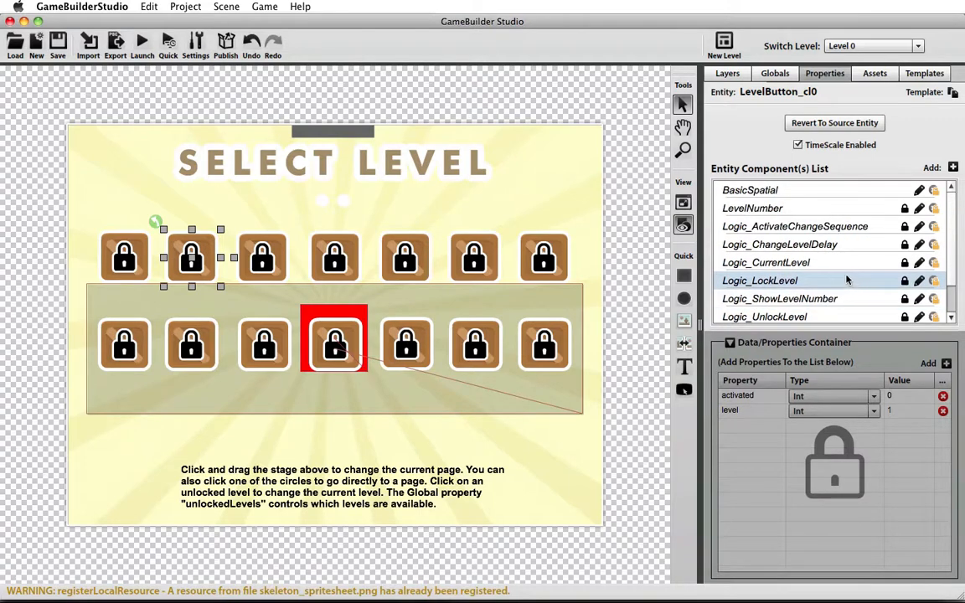
scroll(846, 278, down, 2)
scroll(854, 289, up, 2)
scroll(854, 289, down, 2)
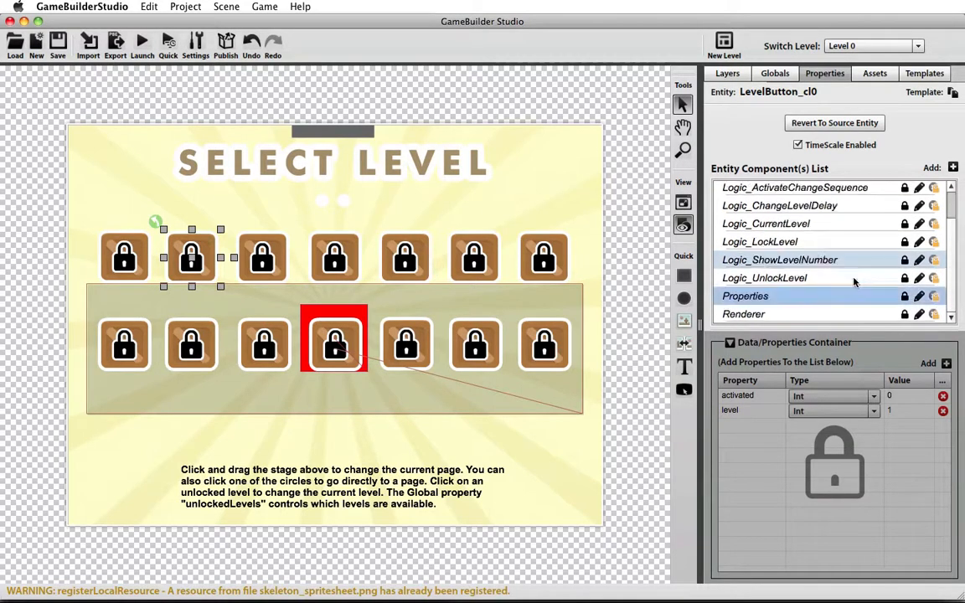
scroll(854, 282, up, 2)
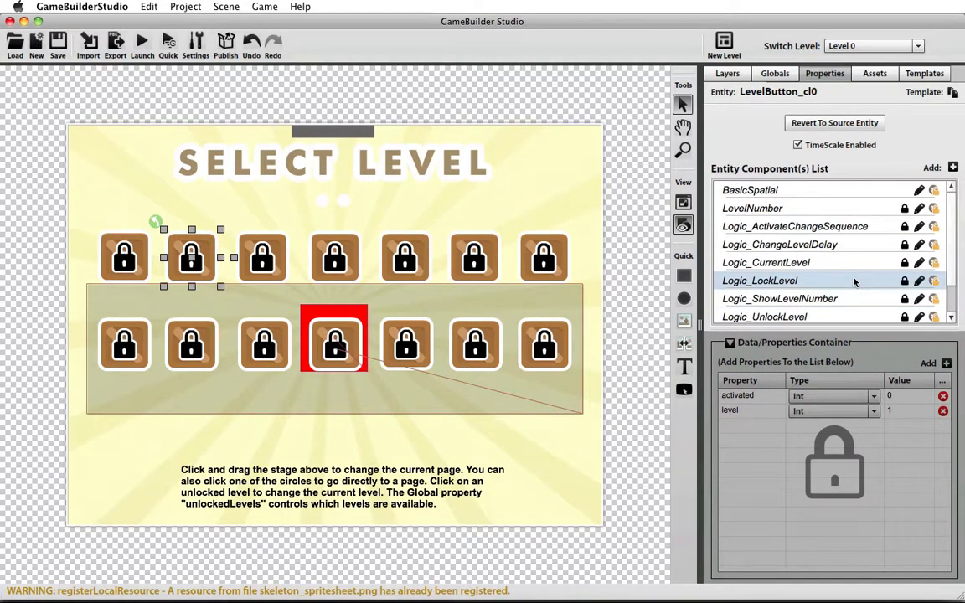